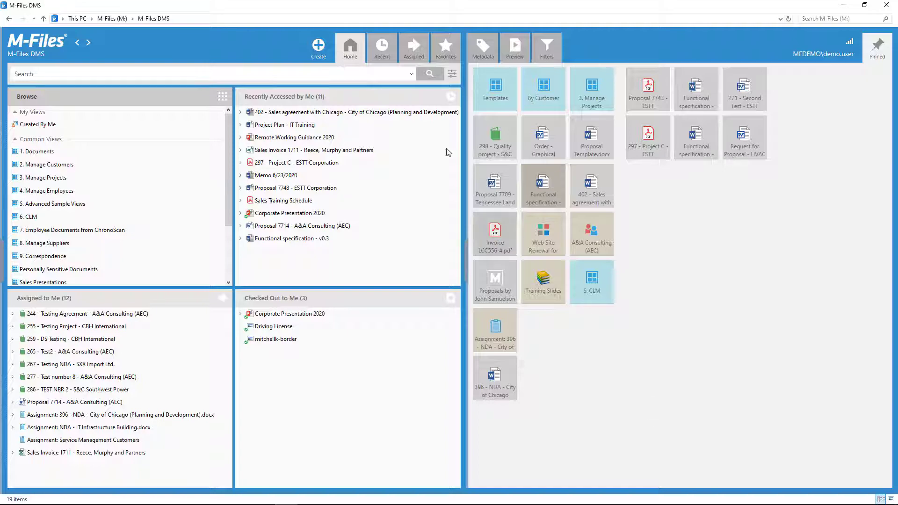
Step: Open the Create dropdown listing object types such as Customer, Document and Project
{"action": "left_click", "coordinate": [320, 47]}
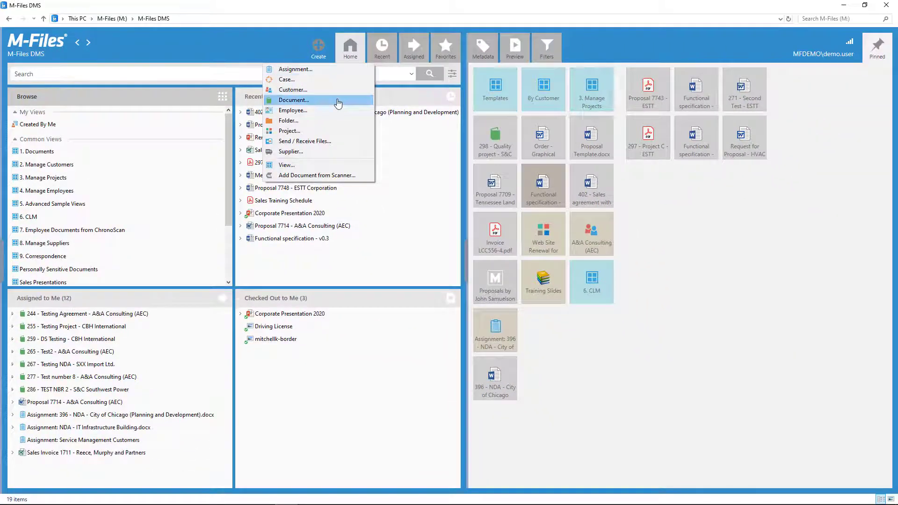
Step: Start a new Document and bring up its list of document classes
{"action": "left_click", "coordinate": [338, 101]}
{"action": "left_click", "coordinate": [544, 145]}
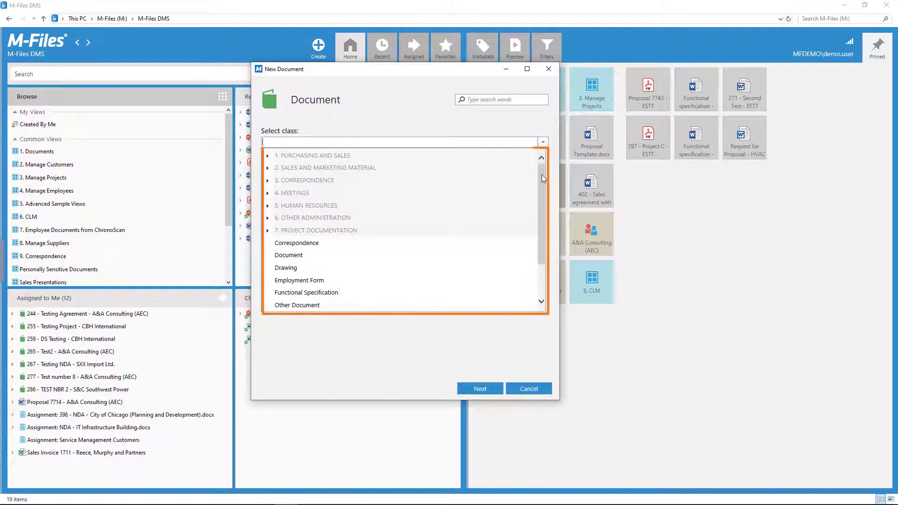
{"action": "scroll", "coordinate": [547, 175], "scroll_direction": "down", "scroll_amount": 2}
{"action": "scroll", "coordinate": [547, 175], "scroll_direction": "up", "scroll_amount": 2}
Step: Browse the Purchasing and Sales, Sales and Marketing Material and Human Resources groups, then cancel
{"action": "left_click", "coordinate": [268, 157]}
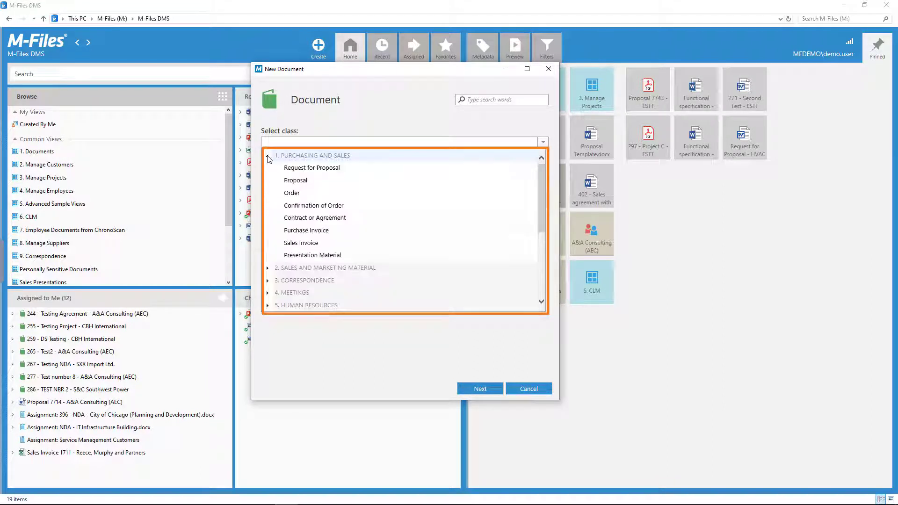
{"action": "left_click", "coordinate": [268, 156]}
{"action": "left_click", "coordinate": [268, 168]}
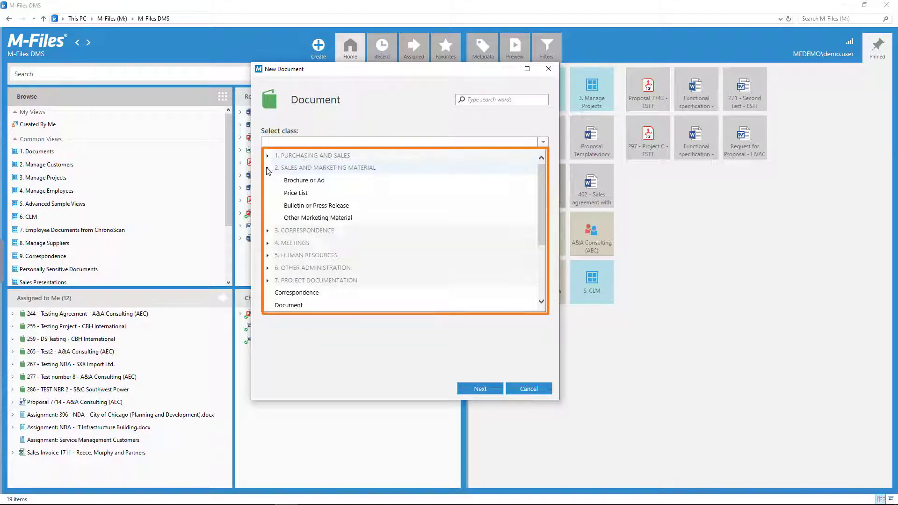
{"action": "left_click", "coordinate": [268, 168]}
{"action": "left_click", "coordinate": [267, 206]}
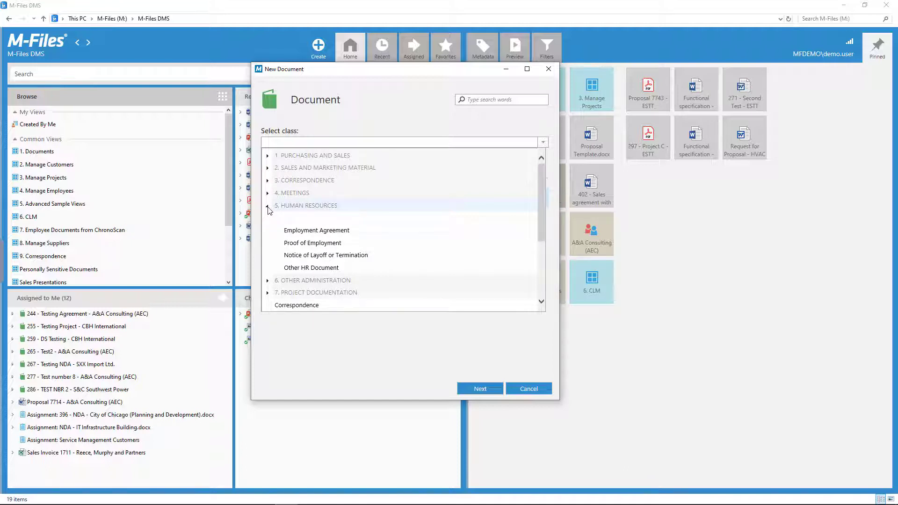
{"action": "left_click", "coordinate": [268, 207]}
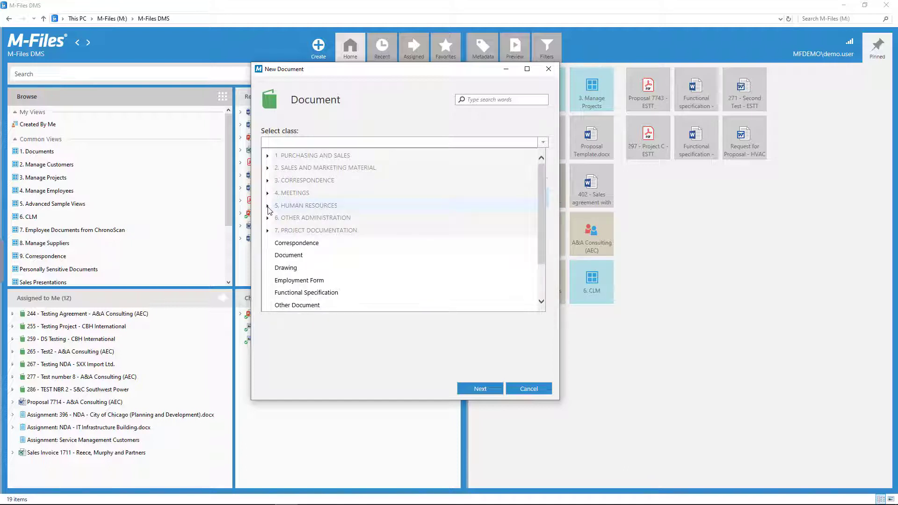
{"action": "left_click", "coordinate": [532, 390]}
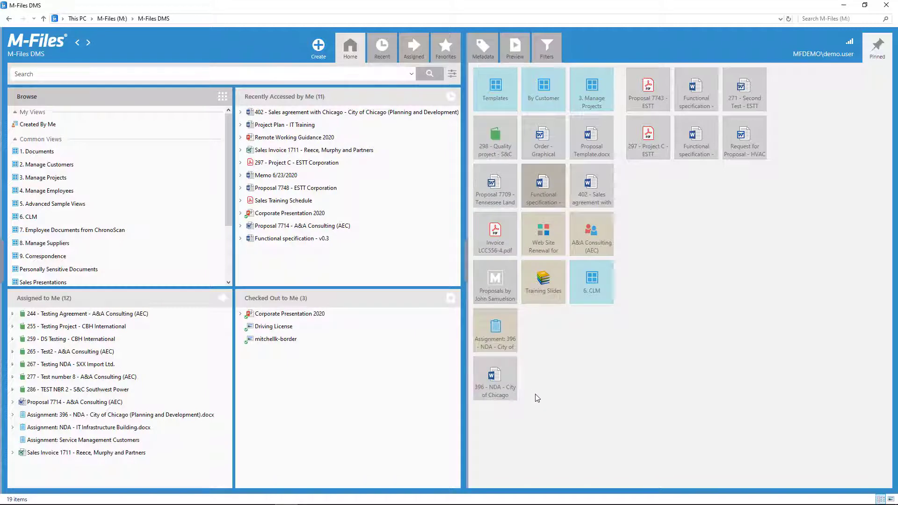
{"action": "left_click", "coordinate": [100, 191]}
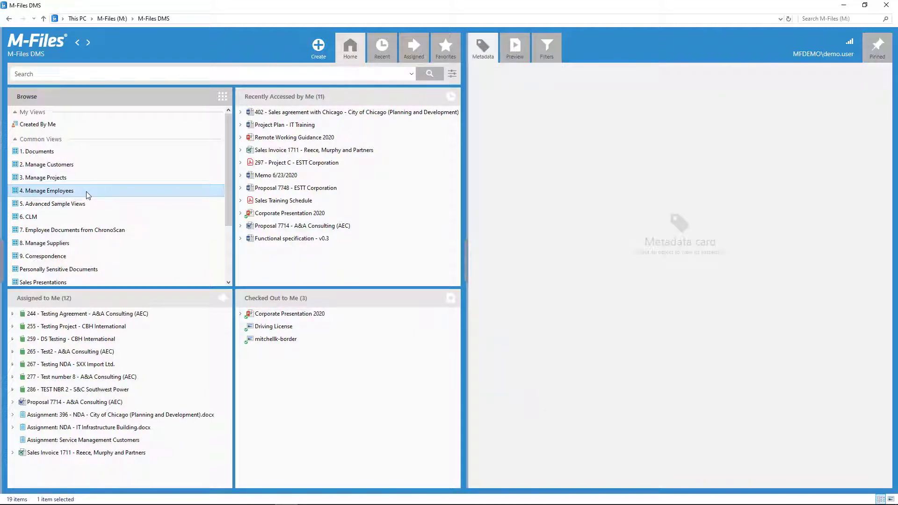
{"action": "right_click", "coordinate": [86, 192]}
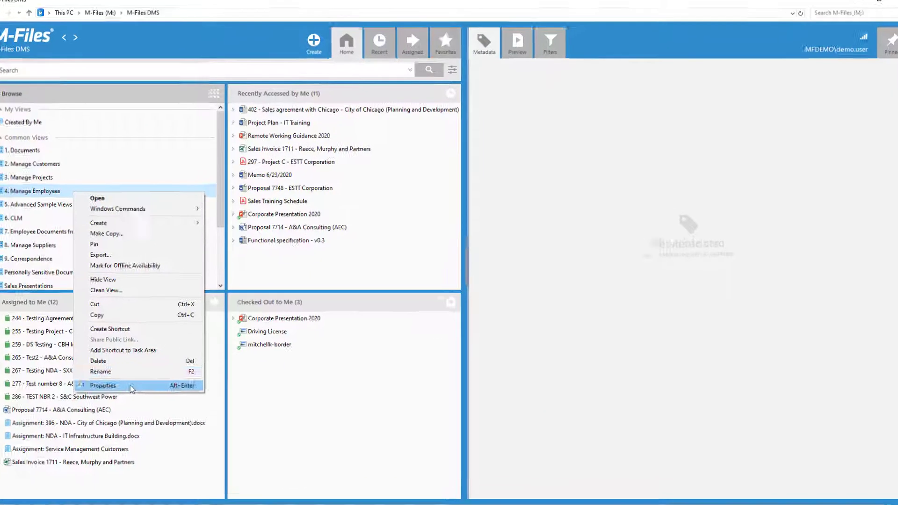
{"action": "left_click", "coordinate": [112, 374]}
{"action": "left_click", "coordinate": [421, 63]}
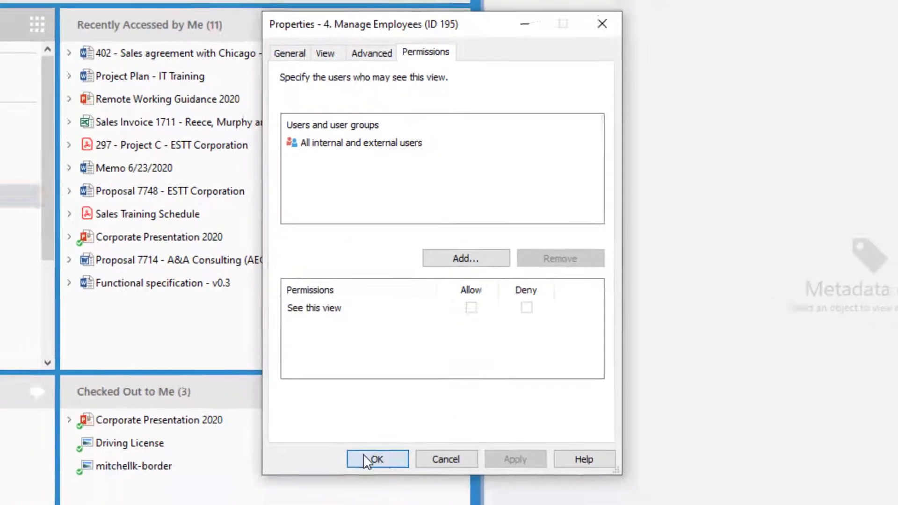
{"action": "left_click", "coordinate": [370, 487]}
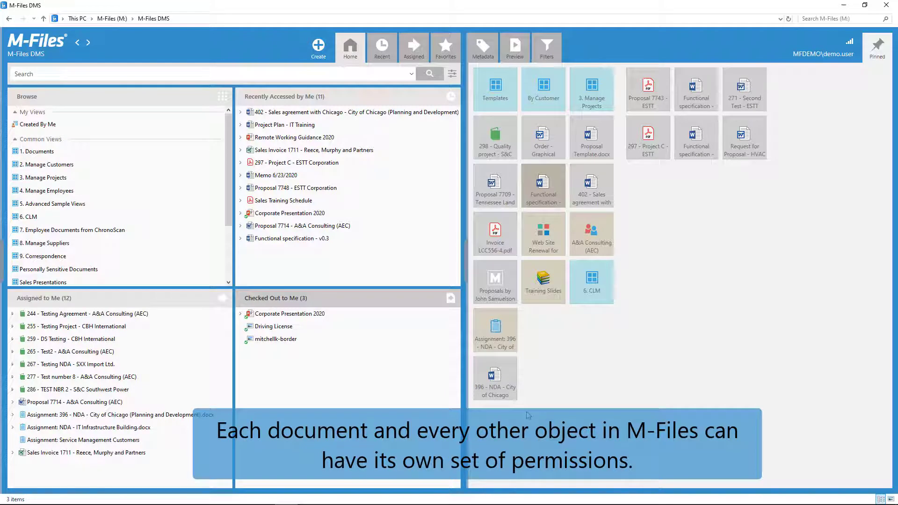
Step: Review the full-control permissions of Project Plan - IT Training in its metadata card
{"action": "left_click", "coordinate": [331, 126]}
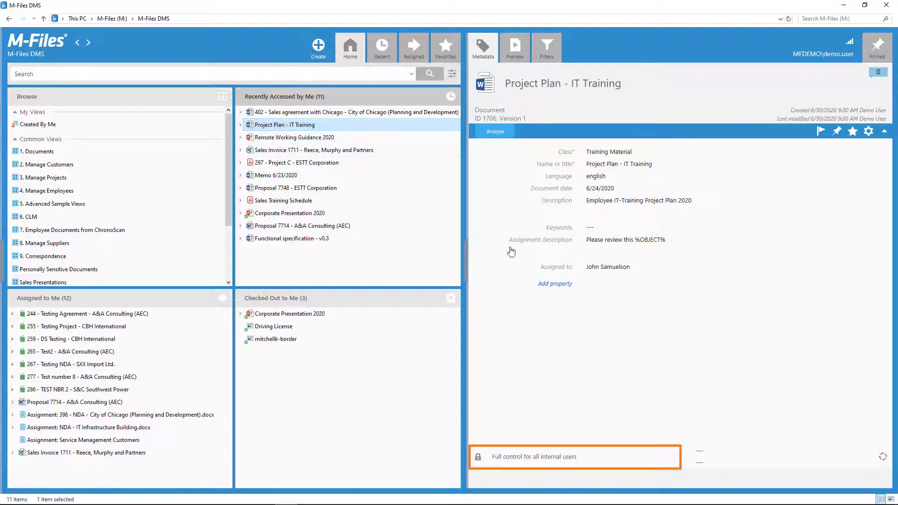
{"action": "left_click", "coordinate": [575, 457]}
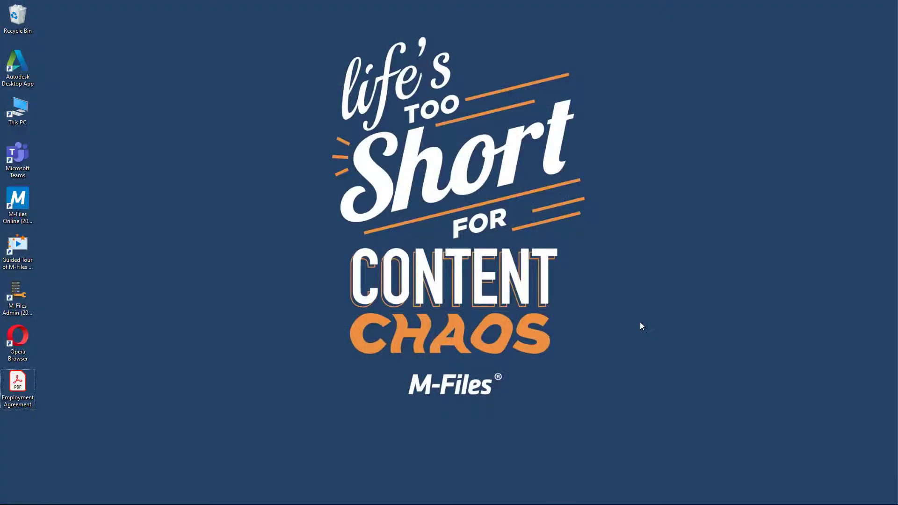
Step: Import the Employment Agreement PDF as class Employment Agreement dated 7/7/2020
{"action": "left_click_drag", "start_coordinate": [32, 386], "coordinate": [301, 415]}
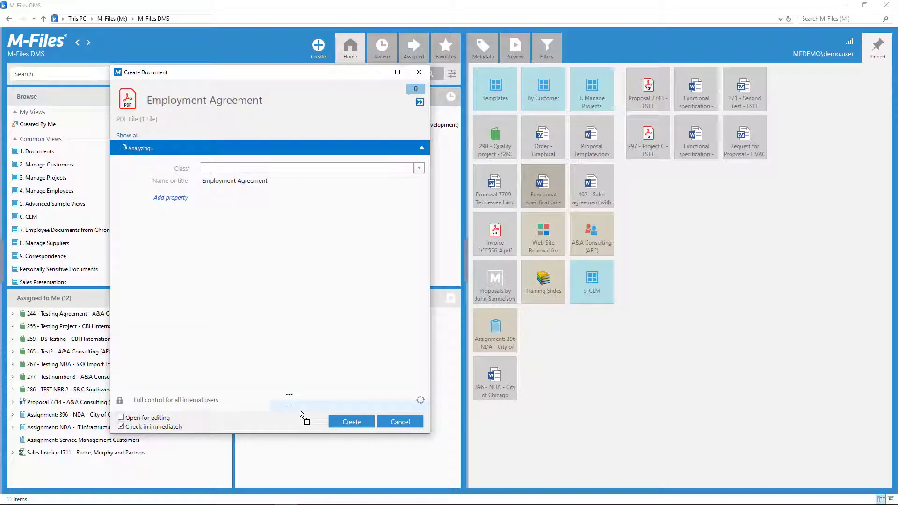
{"action": "type", "text": "employ"}
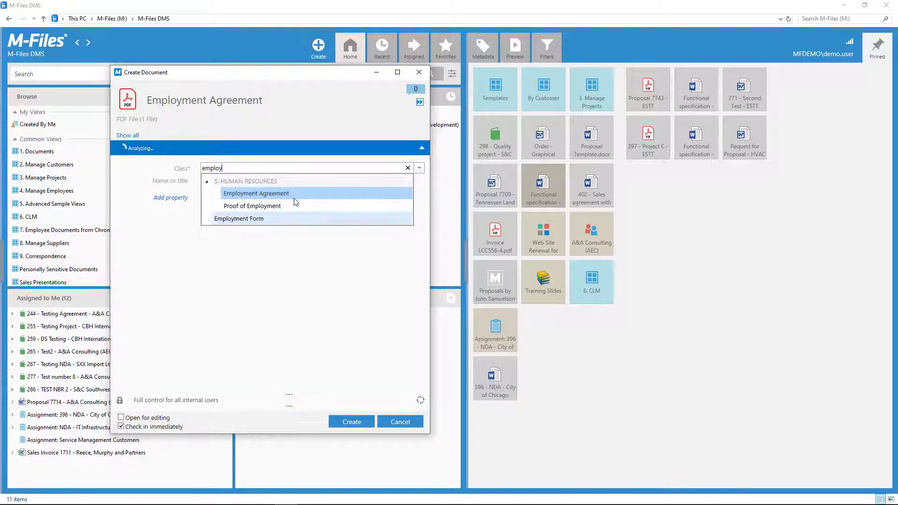
{"action": "left_click", "coordinate": [294, 198]}
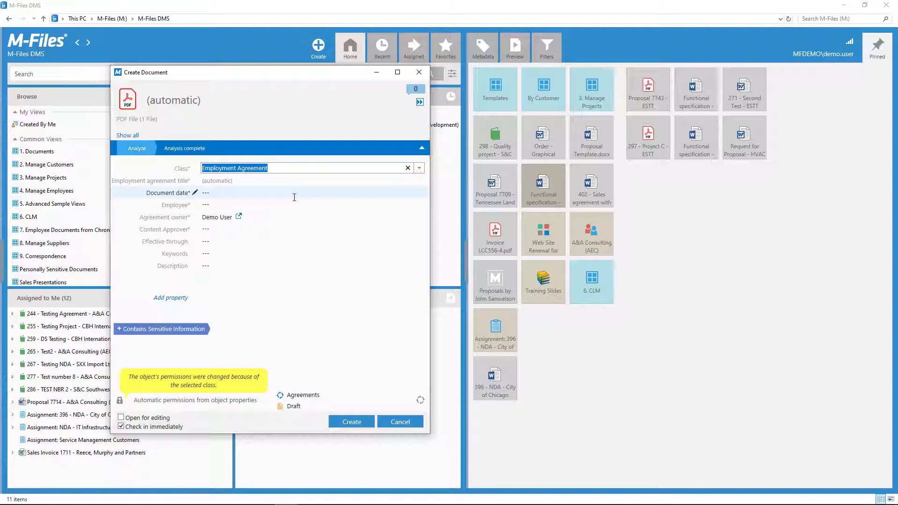
{"action": "left_click", "coordinate": [295, 193]}
{"action": "left_click", "coordinate": [216, 312]}
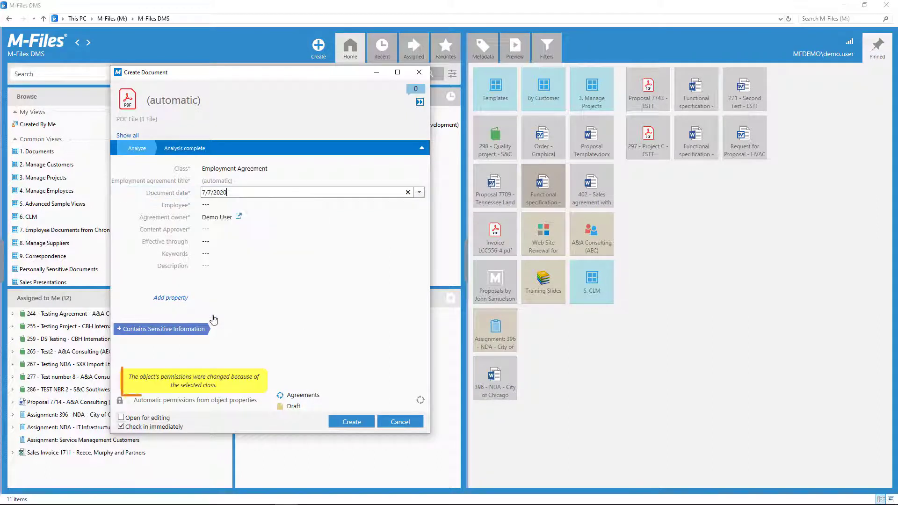
Step: Choose the employee and content approver from the suggestions and create the document
{"action": "left_click", "coordinate": [210, 209]}
{"action": "type", "text": "tin"}
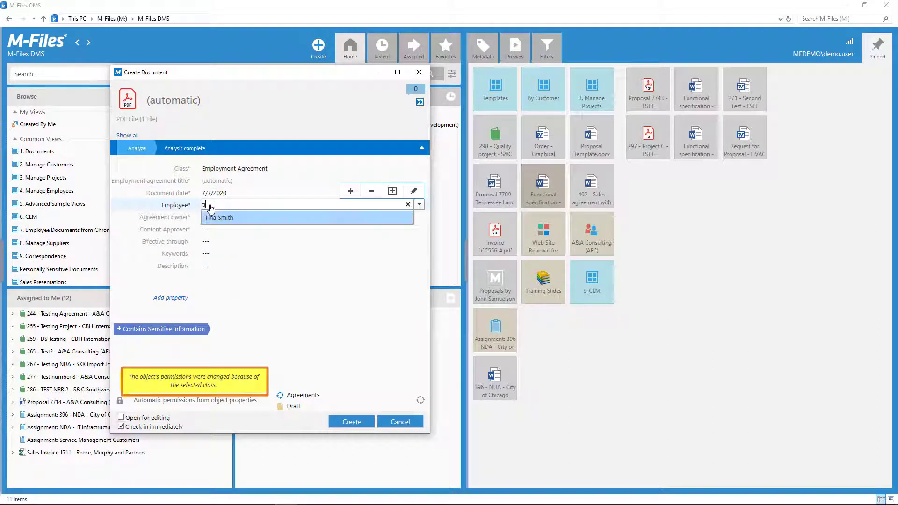
{"action": "left_click", "coordinate": [219, 218]}
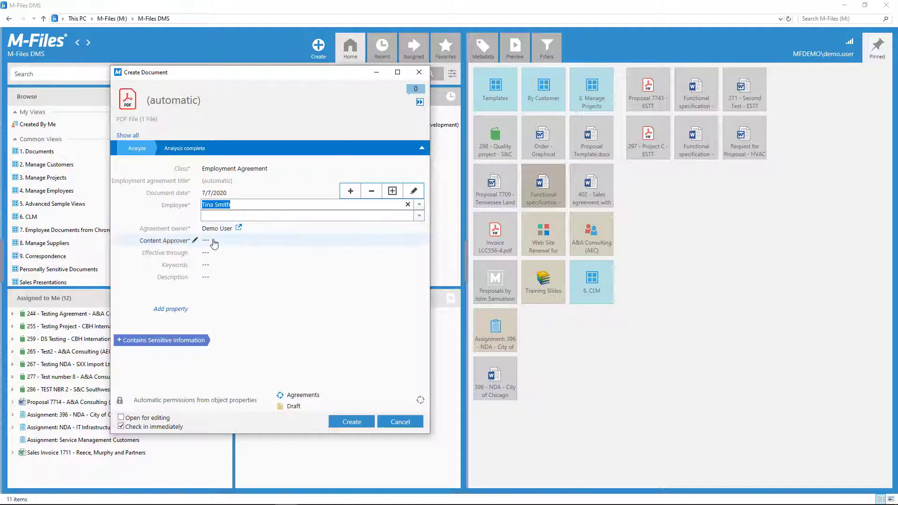
{"action": "left_click", "coordinate": [215, 229]}
{"action": "type", "text": "jonat"}
{"action": "left_click", "coordinate": [218, 243]}
{"action": "left_click", "coordinate": [358, 422]}
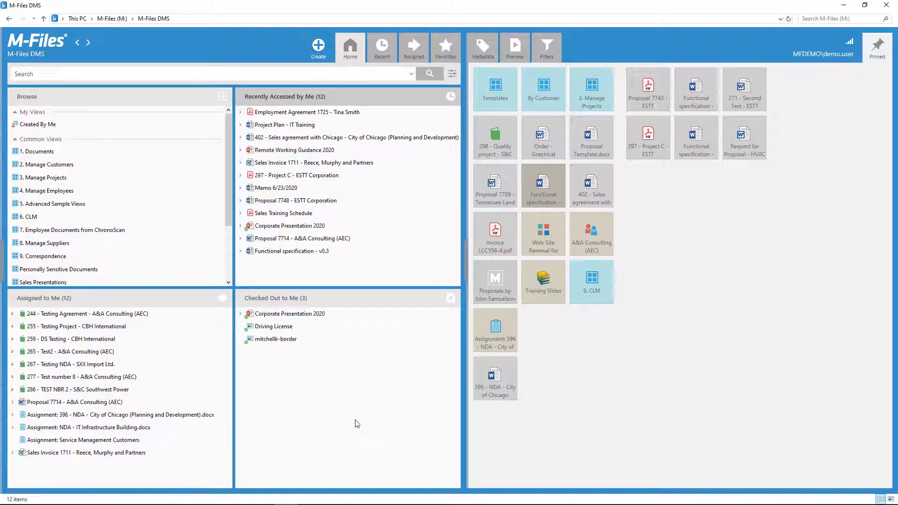
Step: Check who can access the draft Employment Agreement 1725
{"action": "left_click", "coordinate": [341, 115]}
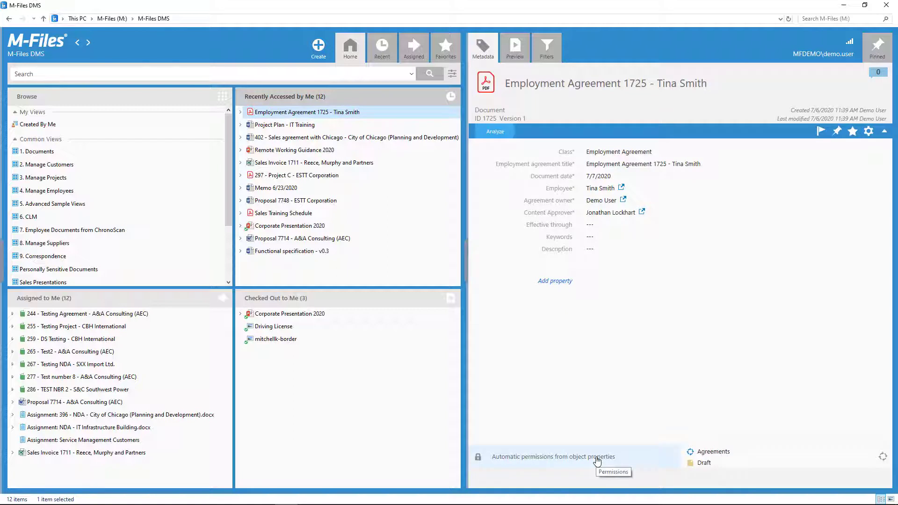
{"action": "left_click", "coordinate": [597, 461]}
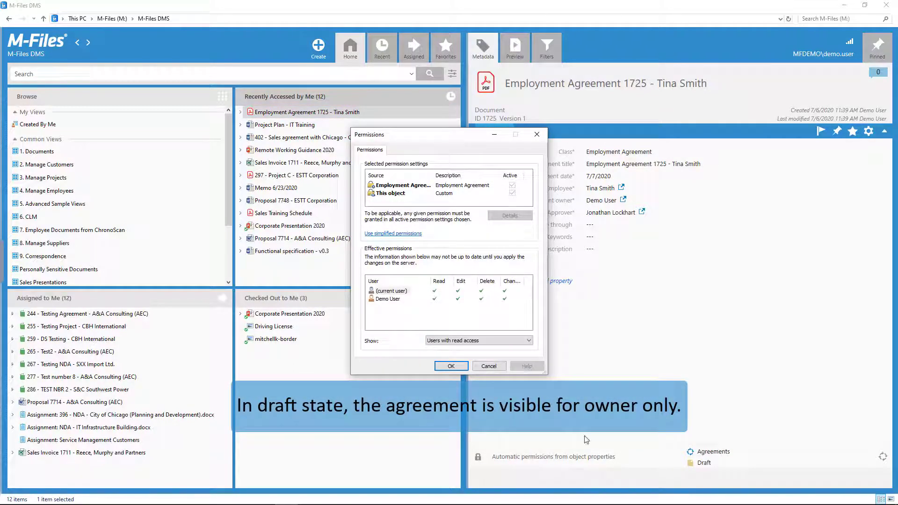
{"action": "left_click", "coordinate": [452, 367]}
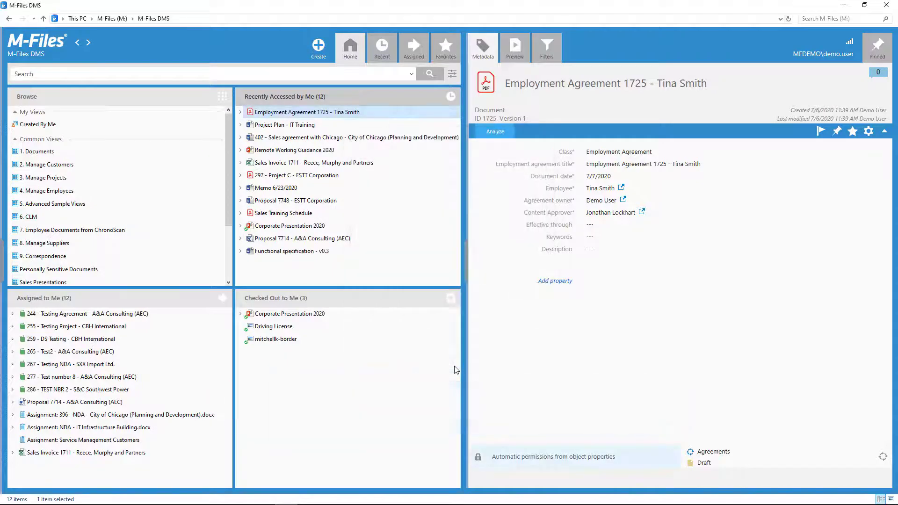
Step: Change the agreement's workflow state from Draft to Waiting for approval and save
{"action": "left_click", "coordinate": [782, 467]}
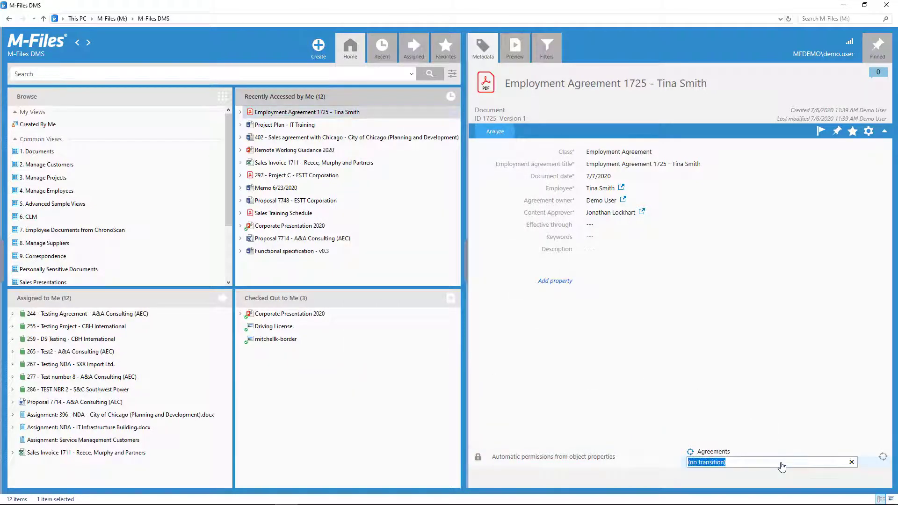
{"action": "left_click", "coordinate": [779, 451]}
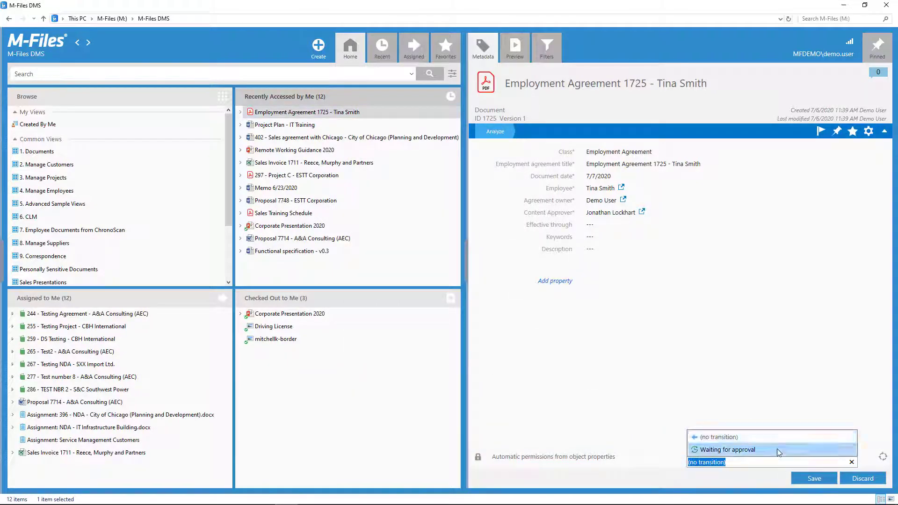
{"action": "left_click", "coordinate": [482, 303]}
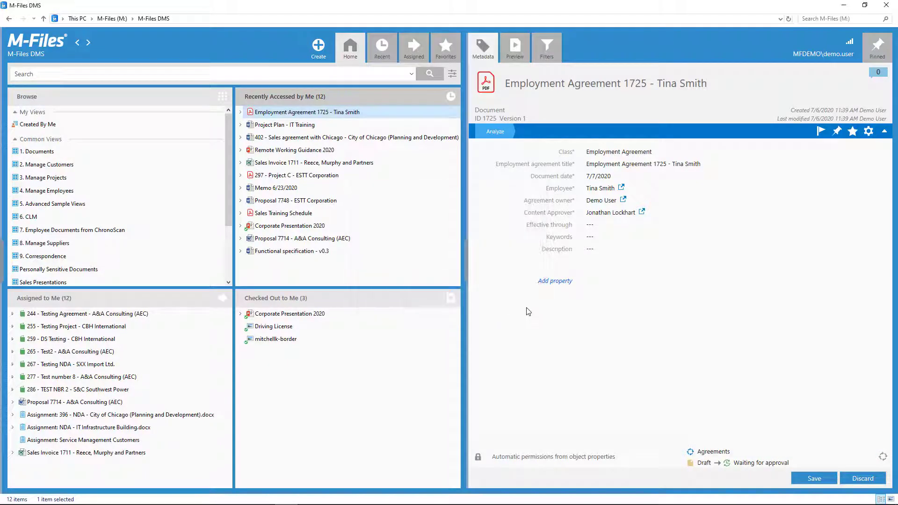
{"action": "left_click", "coordinate": [818, 483]}
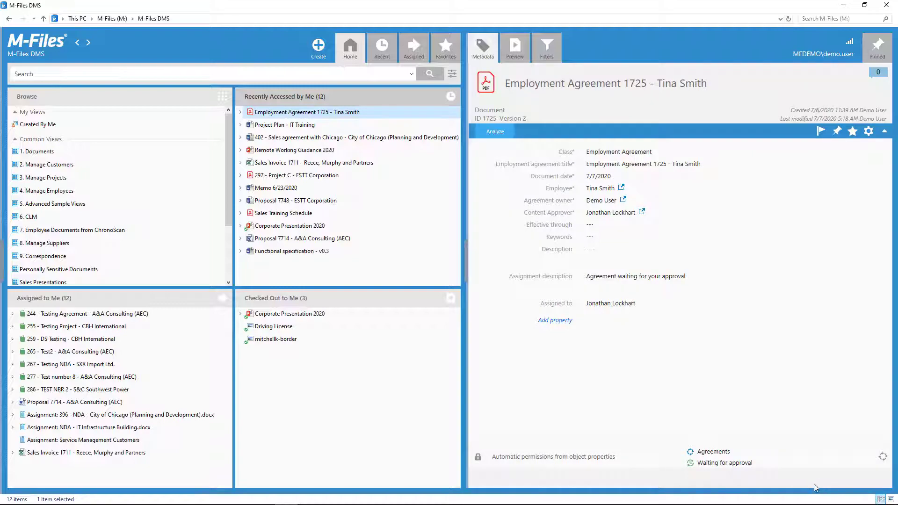
Step: As approver, move Employment Agreement 1725 to Approved, to be signed and e-sign with the password
{"action": "left_click", "coordinate": [603, 461]}
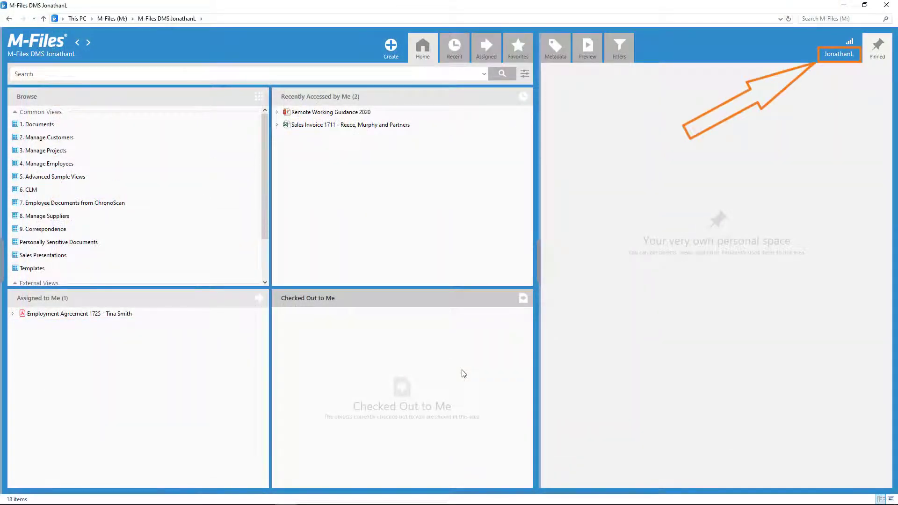
{"action": "left_click", "coordinate": [133, 318]}
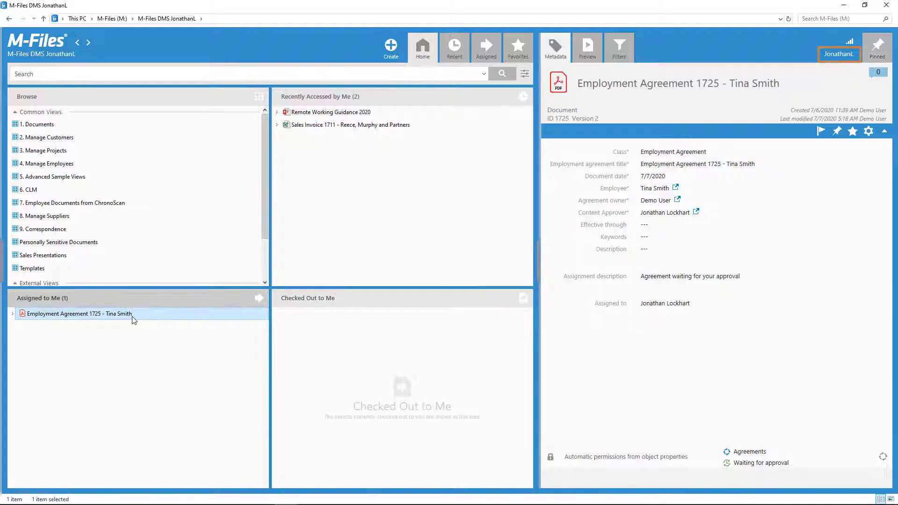
{"action": "left_click", "coordinate": [797, 466]}
{"action": "left_click", "coordinate": [769, 424]}
{"action": "key", "text": "Return"}
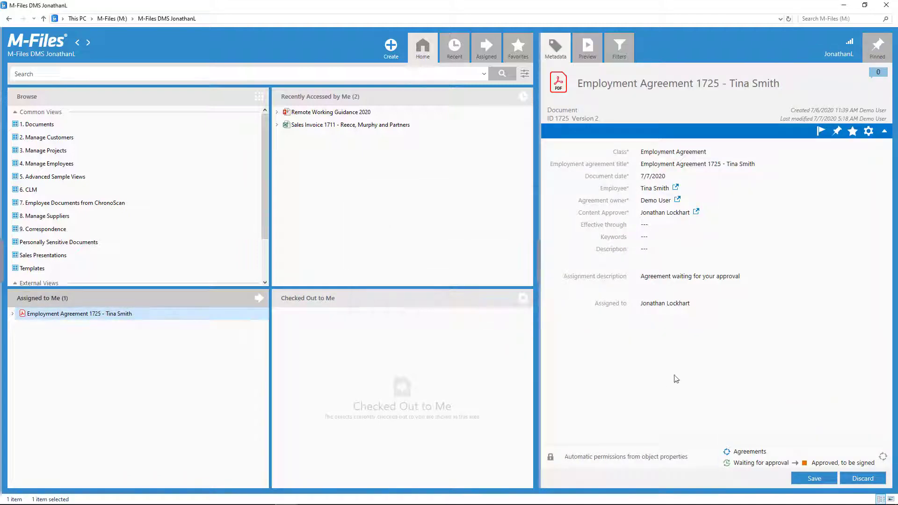
{"action": "left_click", "coordinate": [815, 478]}
{"action": "type", "text": "•"}
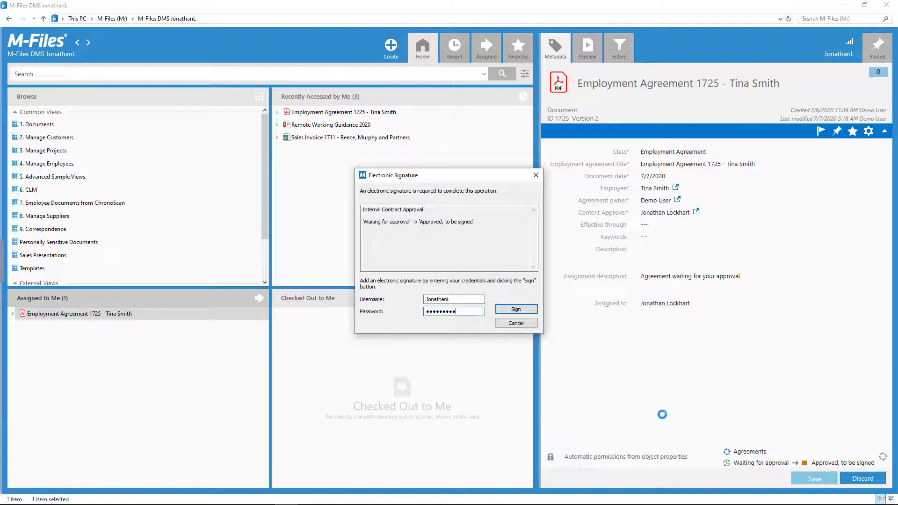
{"action": "left_click", "coordinate": [527, 310]}
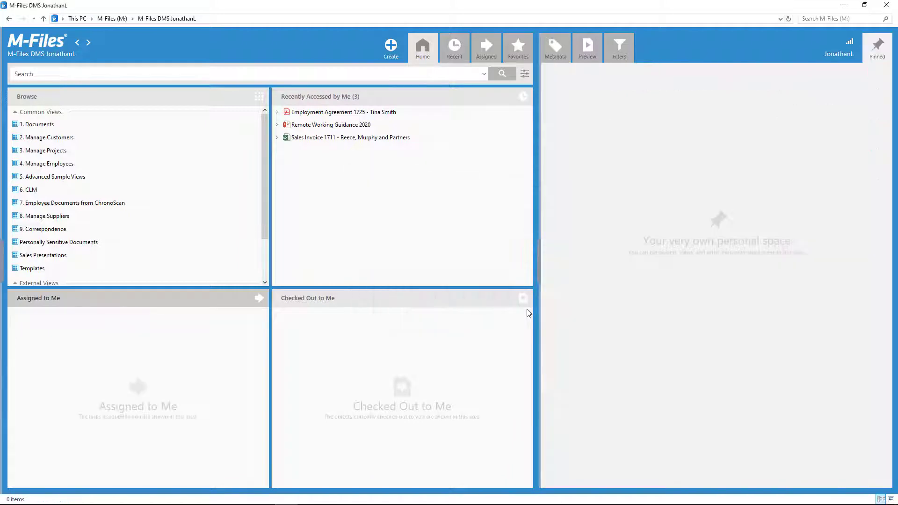
Step: Move Employment Agreement 1725 to Signed, In force, save, and review its HR and employee read access
{"action": "left_click", "coordinate": [392, 116]}
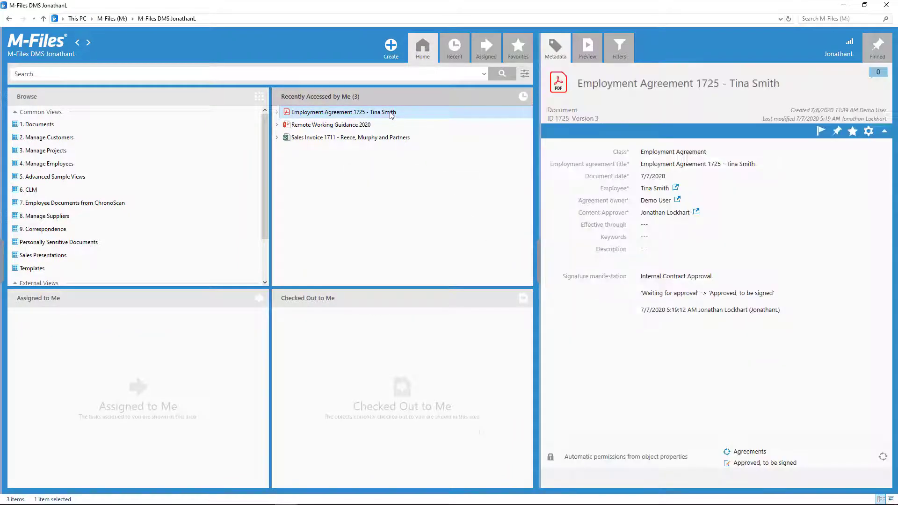
{"action": "left_click", "coordinate": [739, 463]}
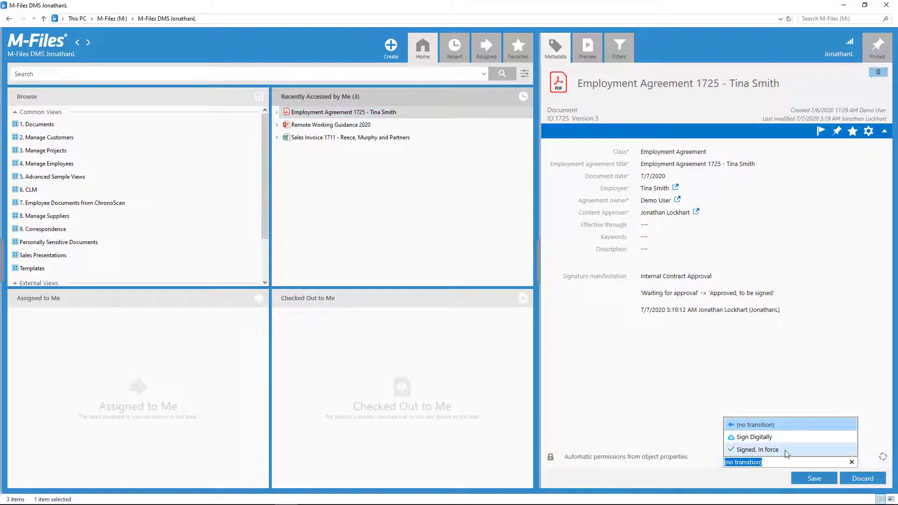
{"action": "left_click", "coordinate": [757, 449]}
{"action": "left_click", "coordinate": [482, 304]}
{"action": "left_click", "coordinate": [808, 481]}
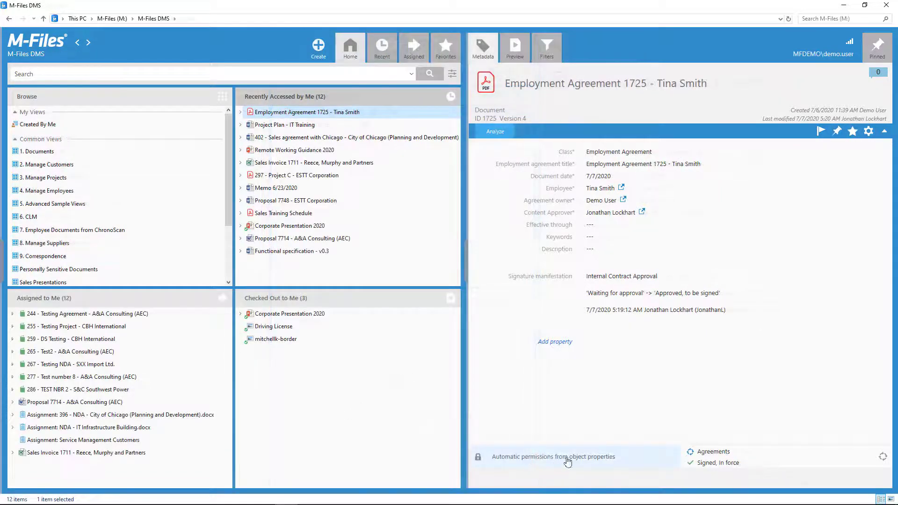
{"action": "left_click", "coordinate": [567, 460]}
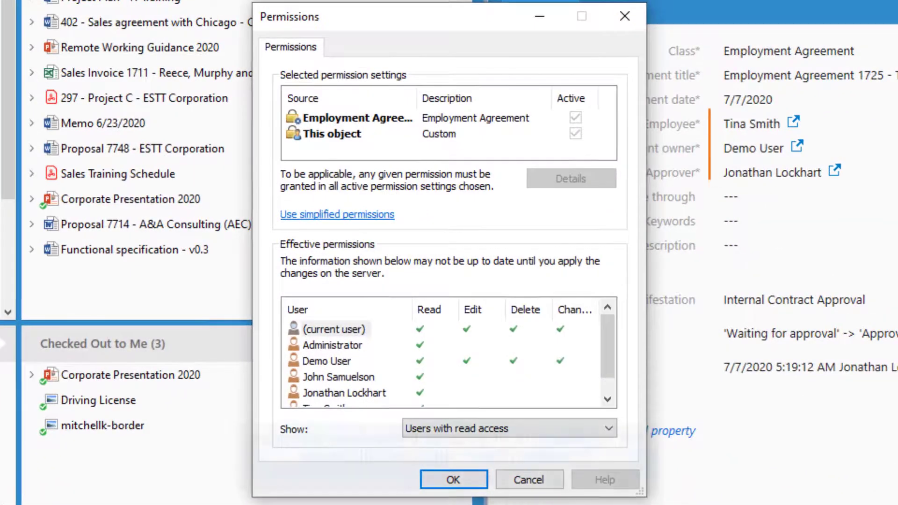
{"action": "left_click_drag", "start_coordinate": [610, 339], "coordinate": [616, 361]}
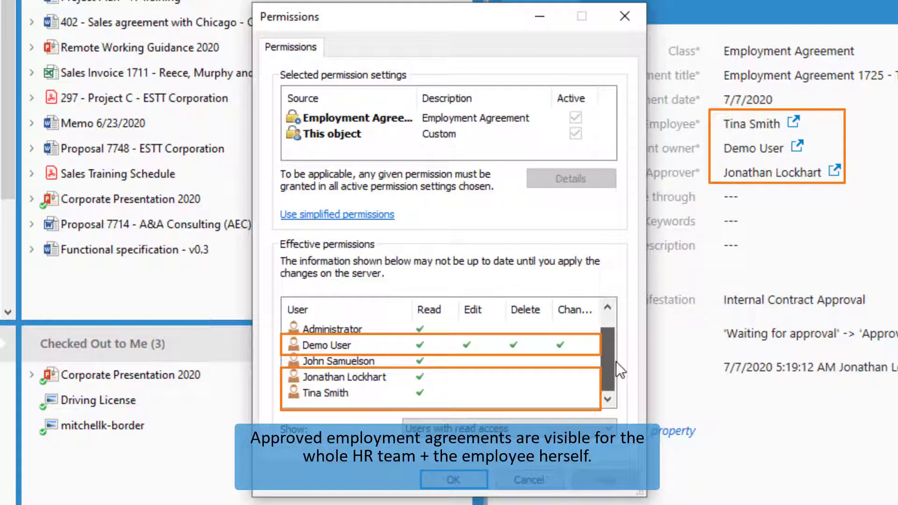